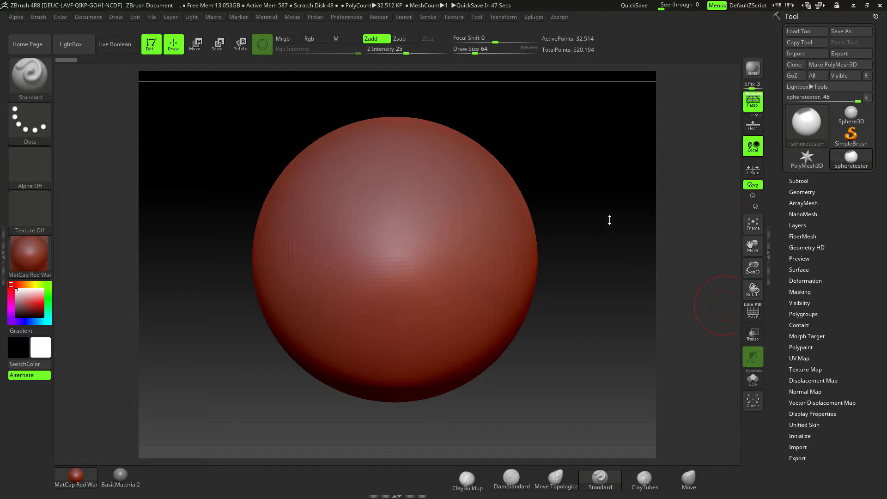
# Open the sphere's FiberMesh settings and display its polyframe with the masked upper area in view
pyautogui.click(804, 236)
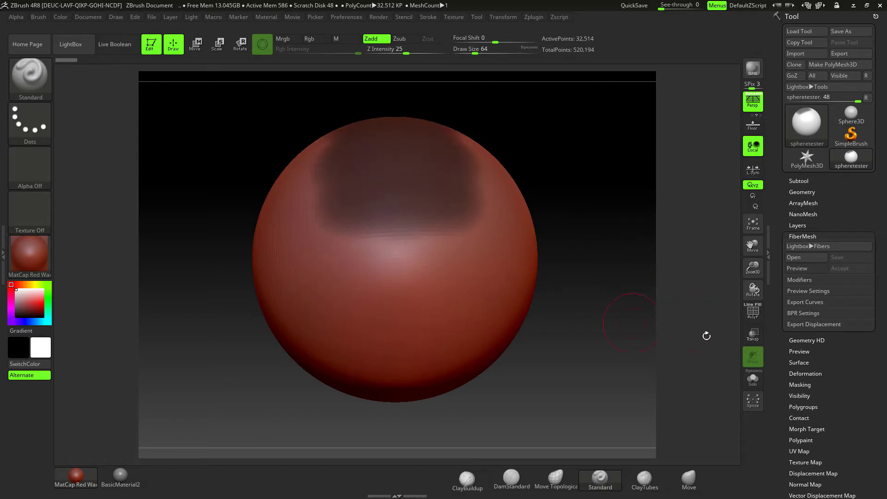
pyautogui.click(753, 311)
pyautogui.moveTo(626, 293)
pyautogui.mouseDown()
pyautogui.moveTo(617, 256)
pyautogui.moveTo(632, 279)
pyautogui.mouseUp()
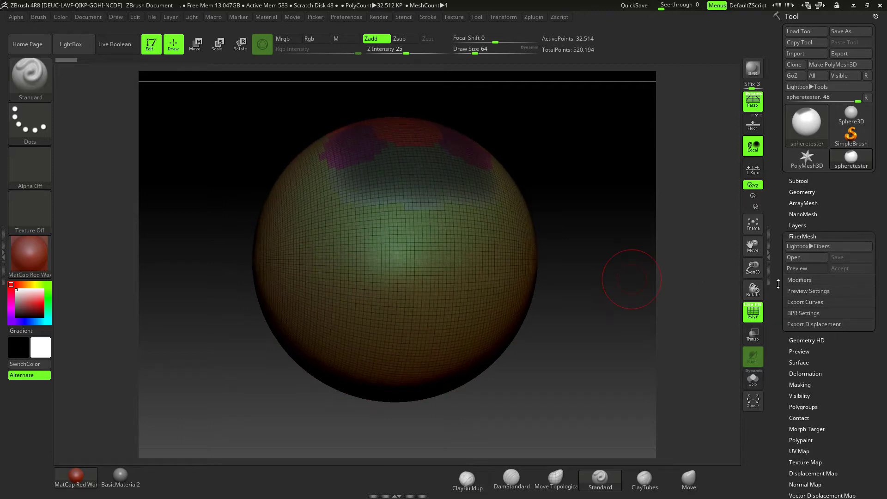
# Preview FiberMesh fibers on the masked area of the sphere and render them with BPR
pyautogui.click(803, 270)
pyautogui.moveTo(656, 311); pyautogui.dragTo(623, 316)
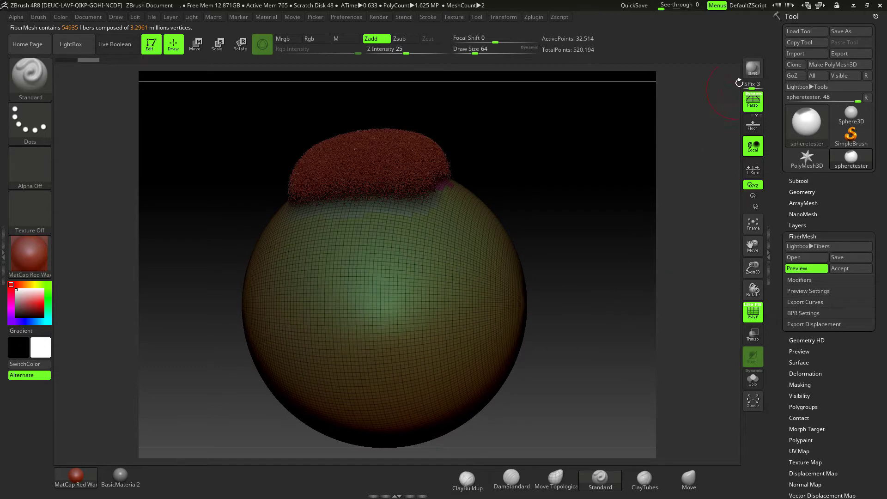
pyautogui.click(752, 70)
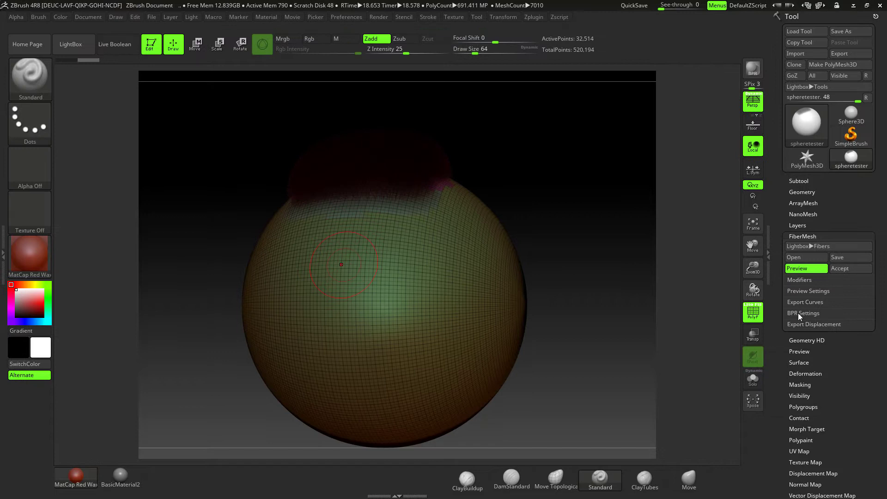
# Set the previewed fibers' Length to 548.7536 and Gravity to 0.14049 in the FiberMesh modifiers
pyautogui.click(800, 279)
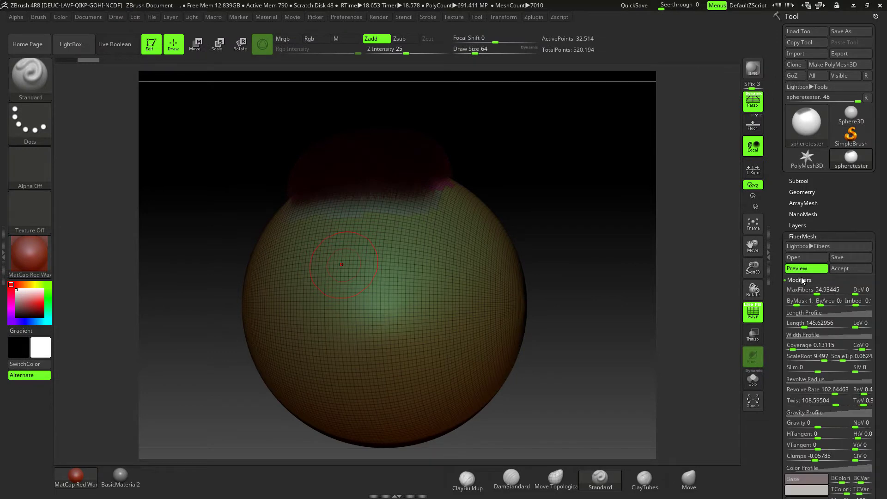
pyautogui.scroll(-1, 877, 284)
pyautogui.scroll(-5, 877, 284)
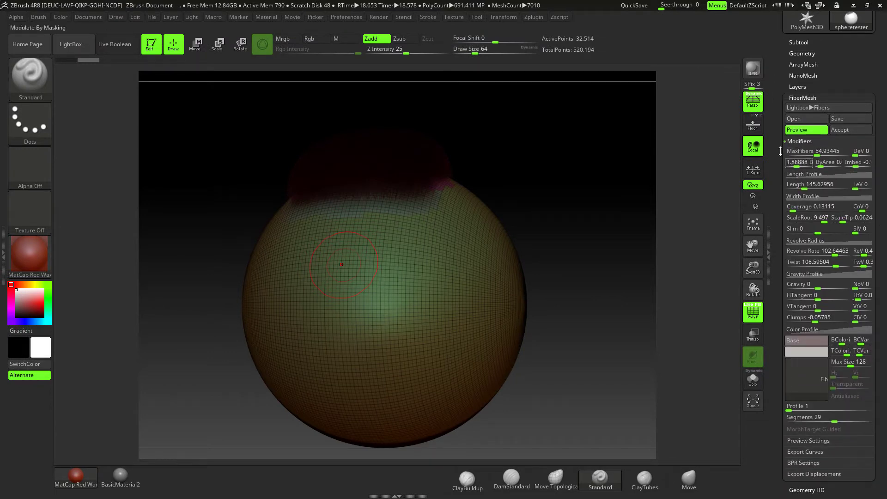
pyautogui.click(805, 185)
pyautogui.write('548.7536')
pyautogui.press('Return')
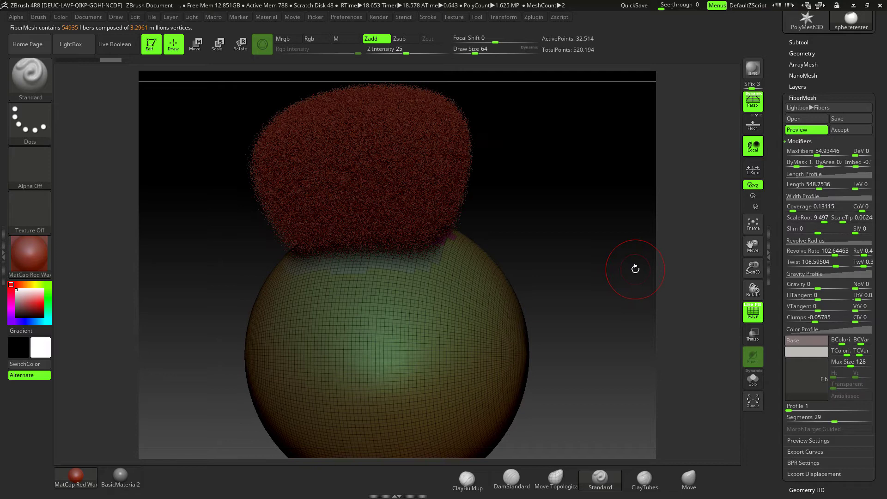
pyautogui.moveTo(814, 287)
pyautogui.mouseDown()
pyautogui.moveTo(833, 287)
pyautogui.moveTo(823, 287)
pyautogui.mouseUp()
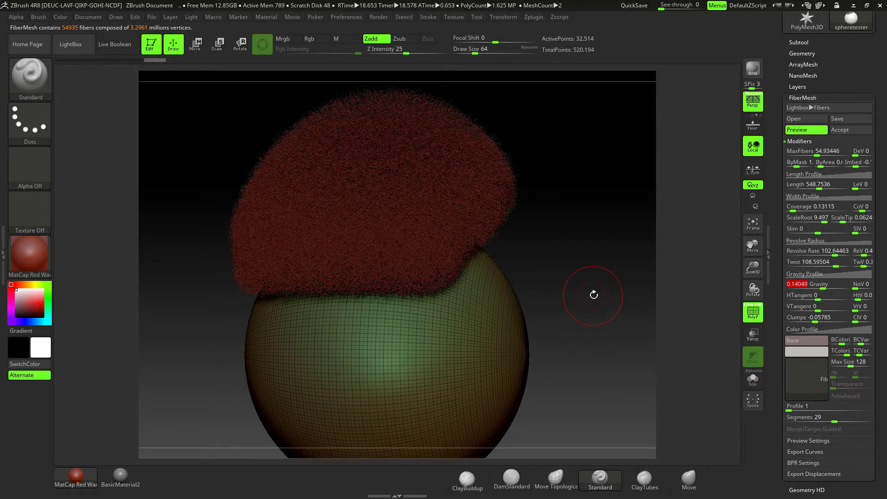
# Turn off the fiber preview on the sphere and expand FiberMesh's BPR Settings
pyautogui.click(805, 130)
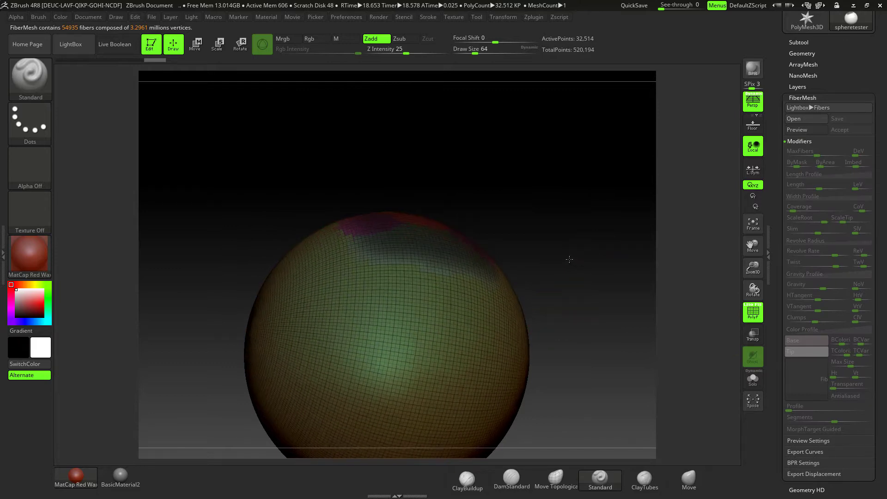
pyautogui.click(800, 462)
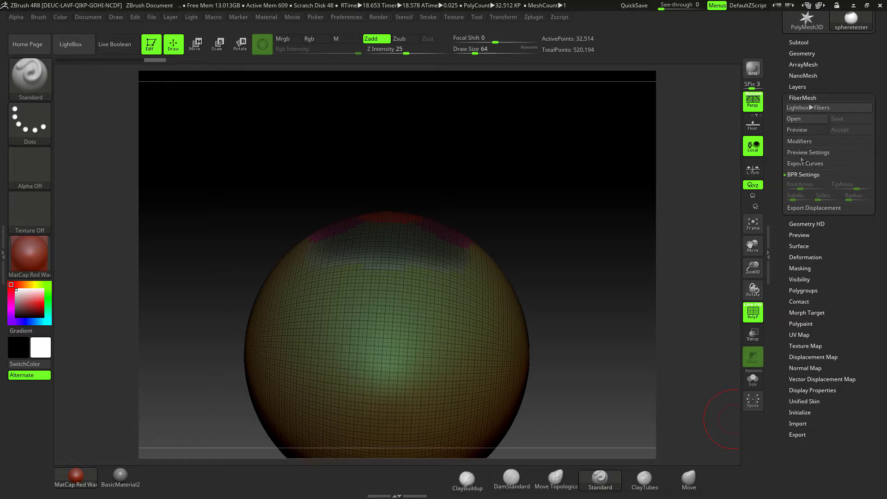
pyautogui.press('f')
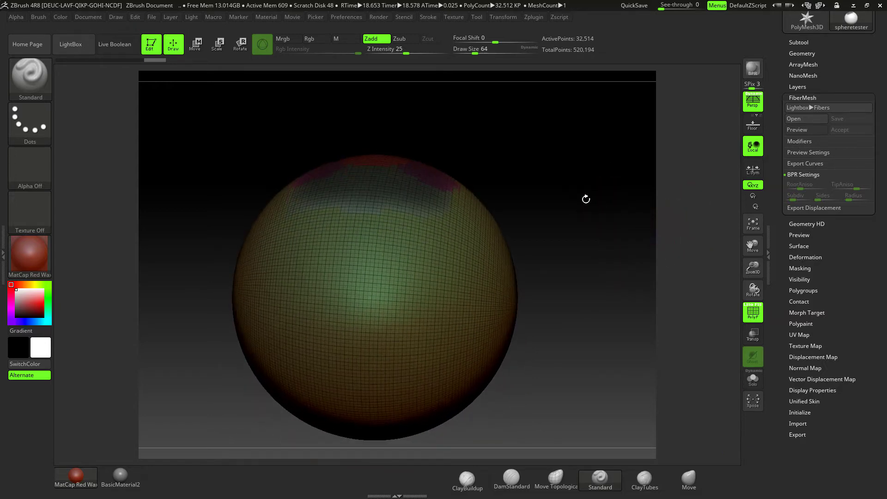
# Look through the sculpting brushes beginning with G, including the Groom brushes for fibers
pyautogui.click(17, 75)
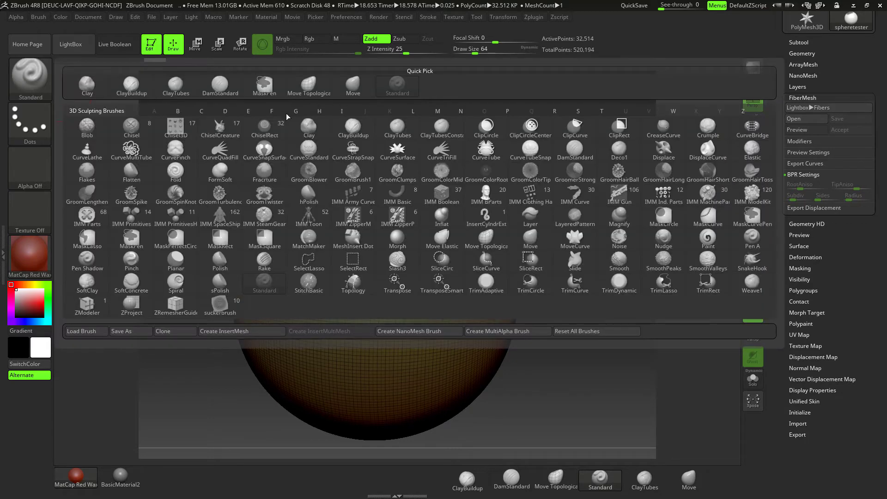
pyautogui.click(296, 111)
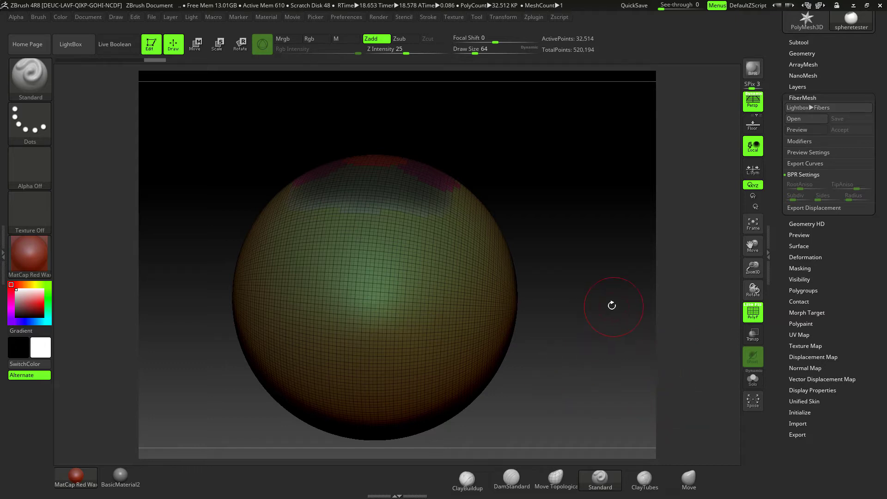
pyautogui.keyDown('alt'); pyautogui.moveTo(611, 287); pyautogui.dragTo(621, 268); pyautogui.keyUp('alt')
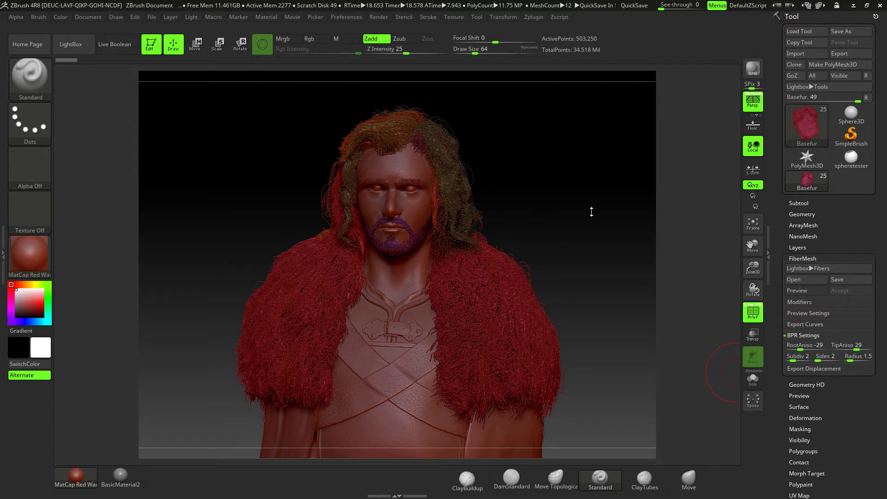
# Examine the character's fiber hair, beard and fur cloak from several angles, with and without the polyframe
pyautogui.moveTo(587, 212); pyautogui.dragTo(600, 268)
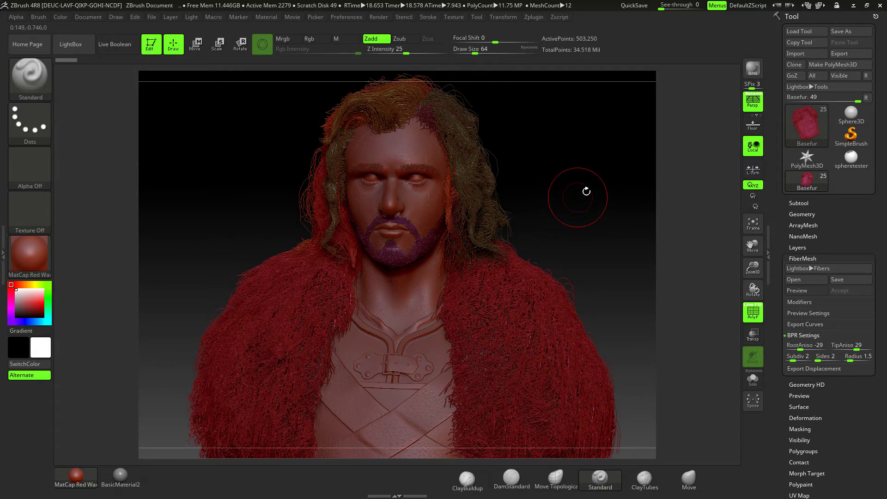
pyautogui.keyDown('alt'); pyautogui.moveTo(598, 208); pyautogui.dragTo(691, 422); pyautogui.keyUp('alt')
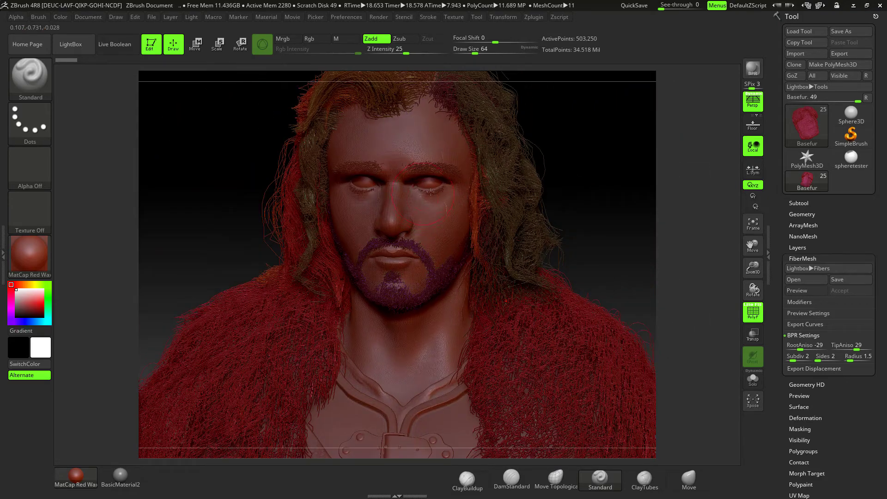
pyautogui.moveTo(602, 206); pyautogui.dragTo(622, 208)
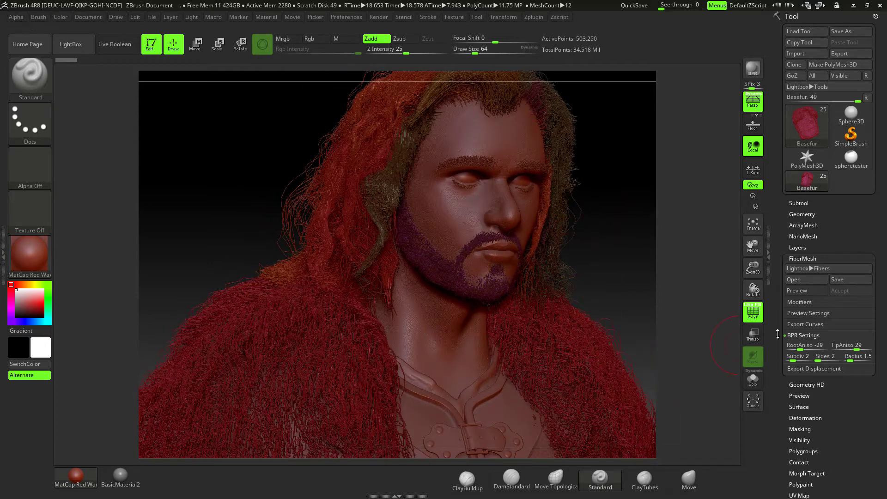
pyautogui.click(753, 314)
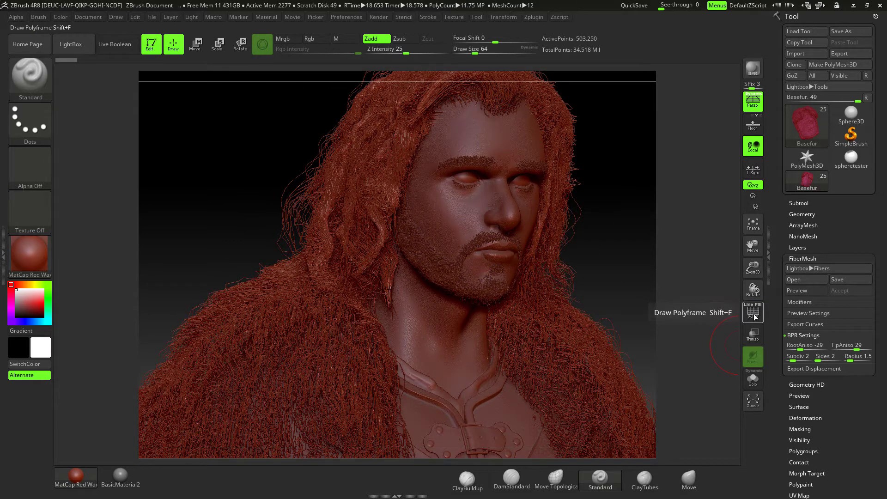
pyautogui.click(753, 313)
pyautogui.moveTo(669, 242); pyautogui.dragTo(586, 199)
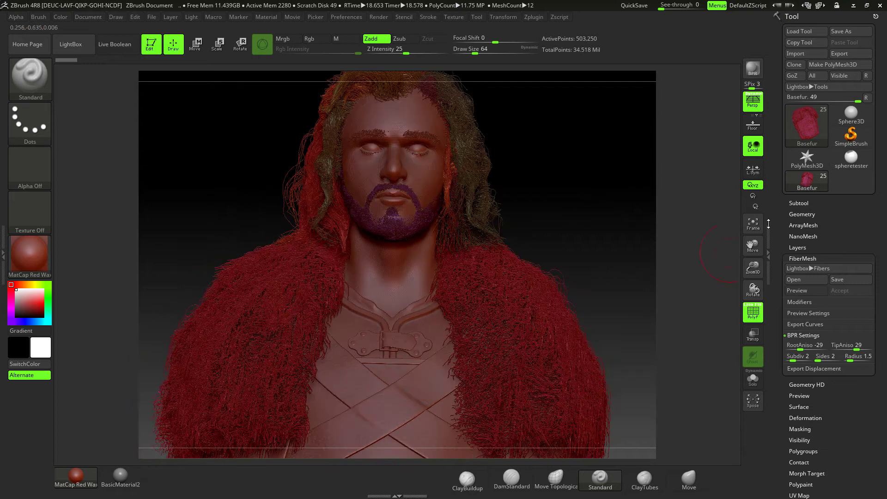
# Make the Fibers54 subtool visible and toggle Fibers9 and Fibers251 off and on to compare the hair layers
pyautogui.click(795, 203)
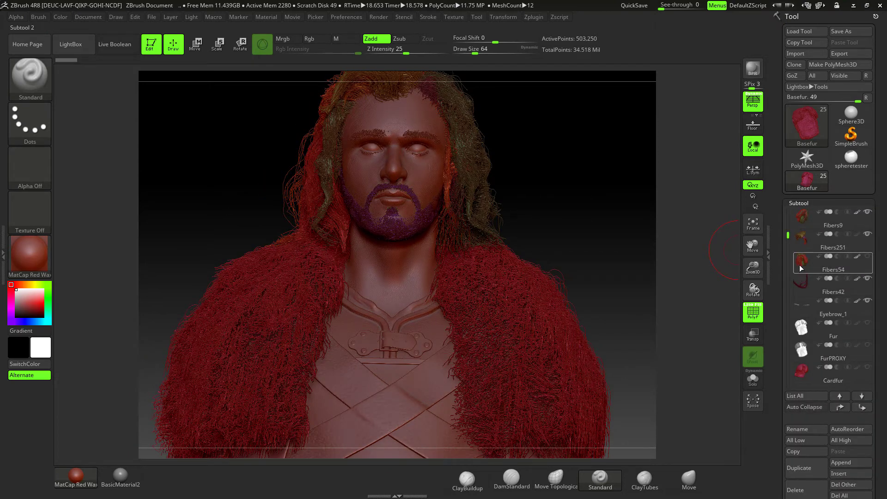
pyautogui.moveTo(803, 238)
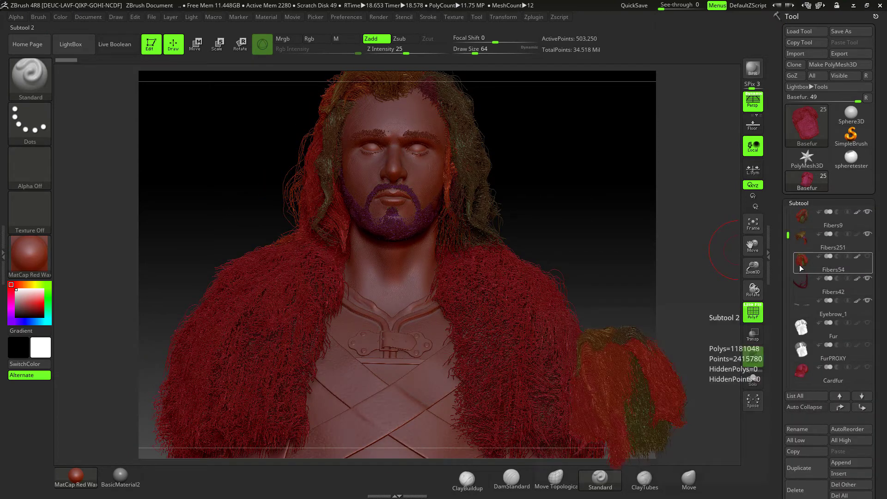
pyautogui.click(867, 256)
pyautogui.moveTo(869, 259)
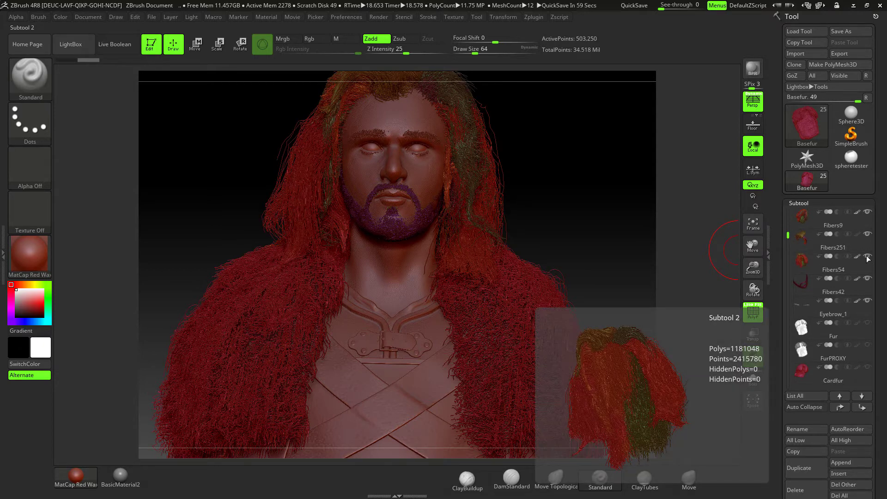
pyautogui.moveTo(869, 216)
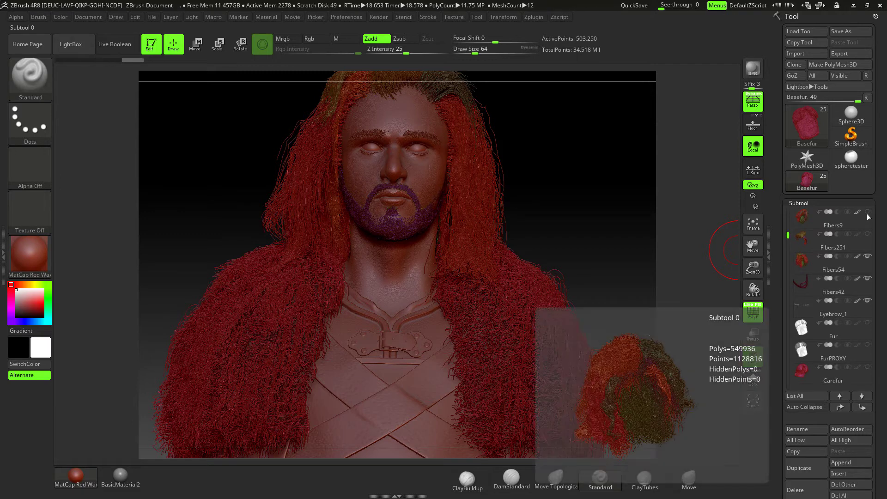
pyautogui.moveTo(868, 239)
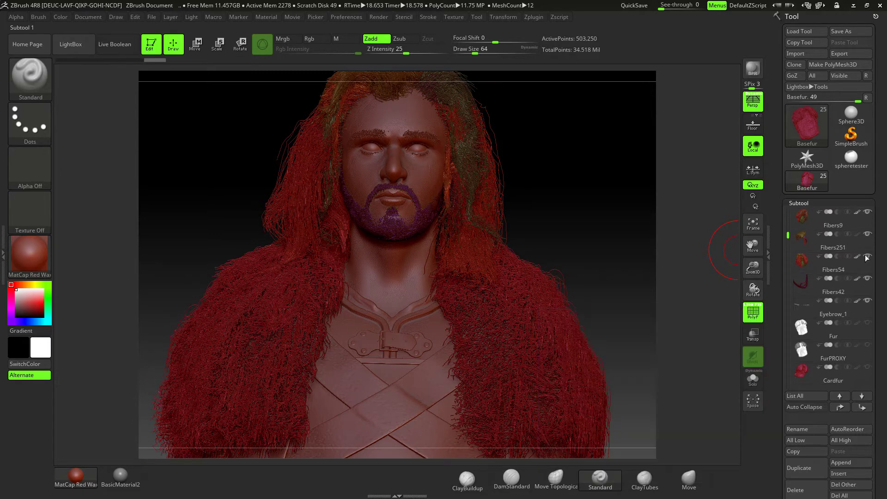
pyautogui.moveTo(863, 281)
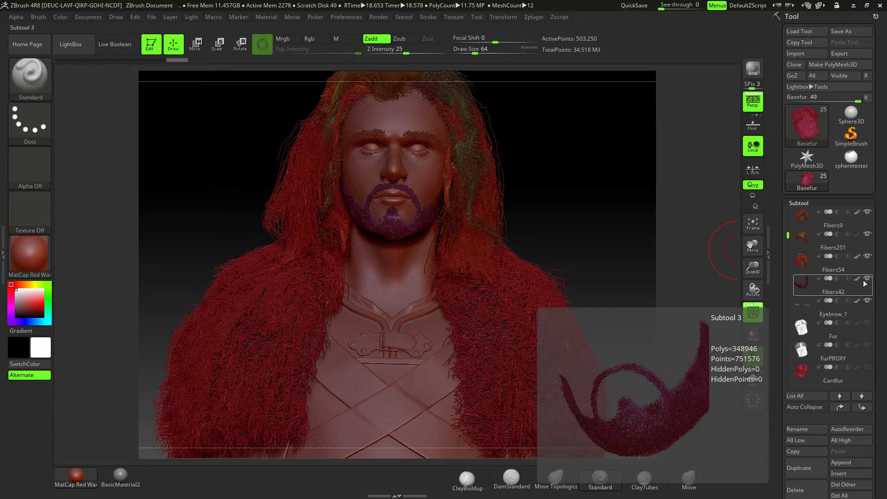
# Render the long-haired character with BPR in BasicMaterial2, with the polyframe hidden
pyautogui.moveTo(617, 221); pyautogui.dragTo(606, 258)
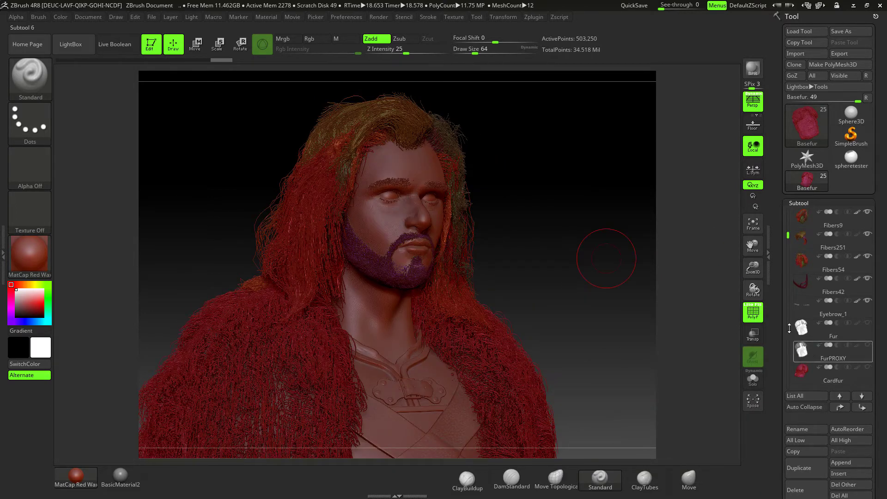
pyautogui.hotkey('shift', 'f')
pyautogui.moveTo(576, 231); pyautogui.dragTo(608, 271)
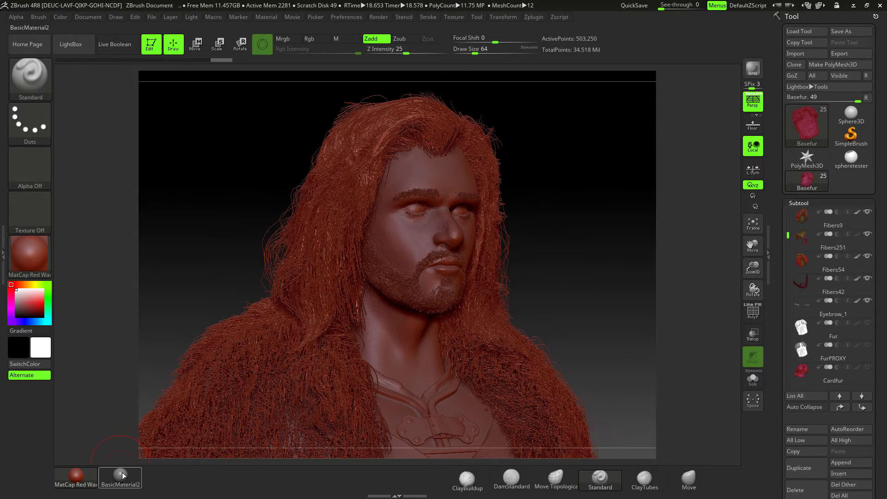
pyautogui.click(120, 475)
pyautogui.click(758, 67)
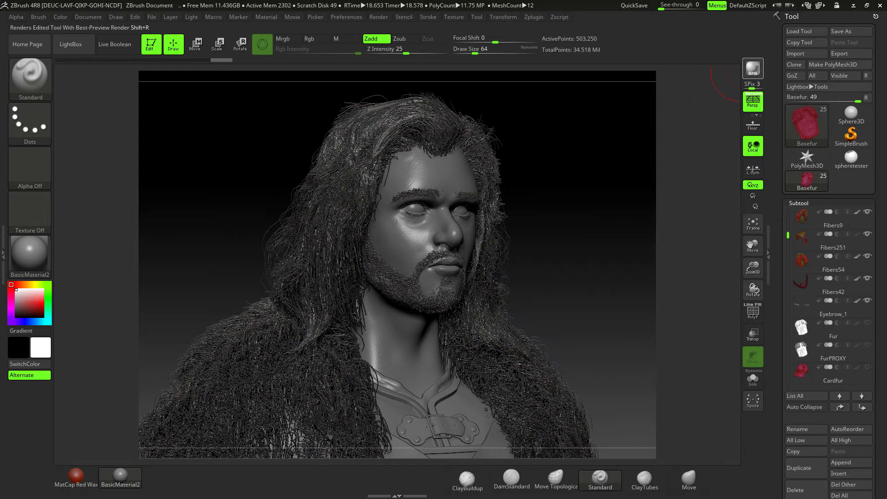
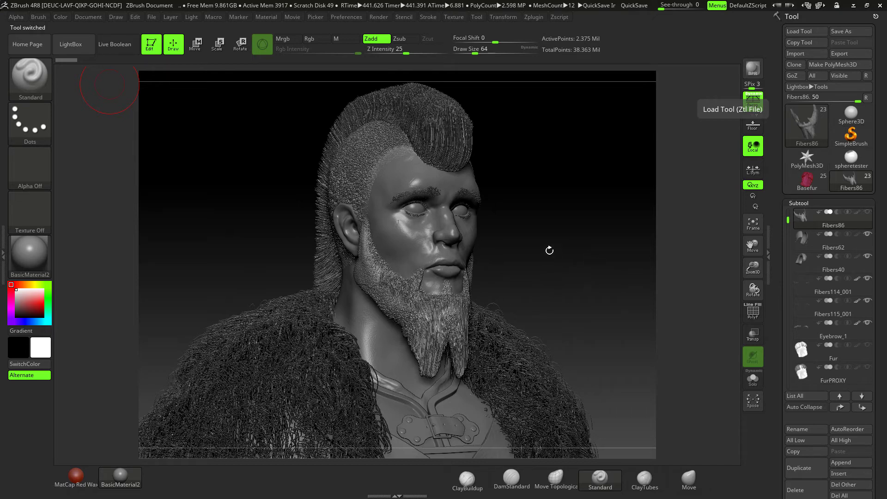
# Examine the mohawk character's patterned shaved side and beard, and render the side profile with BPR
pyautogui.moveTo(546, 264)
pyautogui.mouseDown()
pyautogui.moveTo(600, 268)
pyautogui.moveTo(582, 272)
pyautogui.moveTo(567, 261)
pyautogui.moveTo(609, 260)
pyautogui.moveTo(623, 208)
pyautogui.moveTo(611, 176)
pyautogui.moveTo(517, 282)
pyautogui.mouseUp()
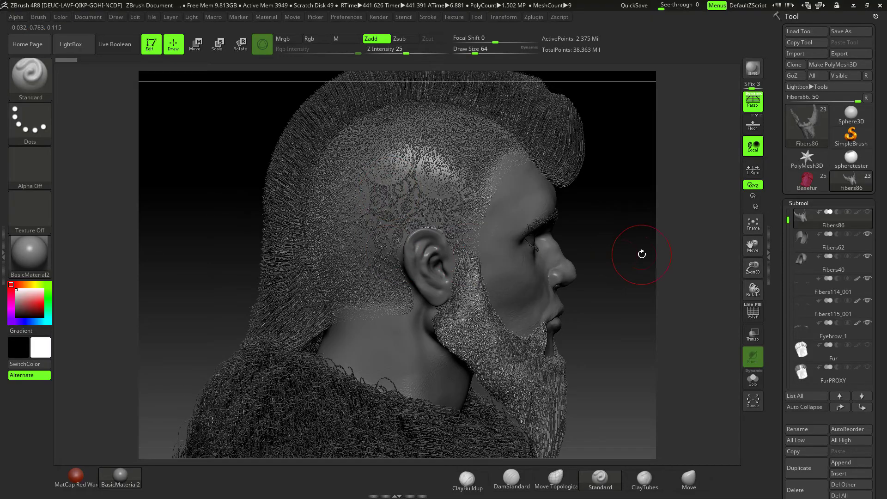
pyautogui.moveTo(635, 253); pyautogui.dragTo(439, 257)
pyautogui.moveTo(568, 259); pyautogui.dragTo(644, 253)
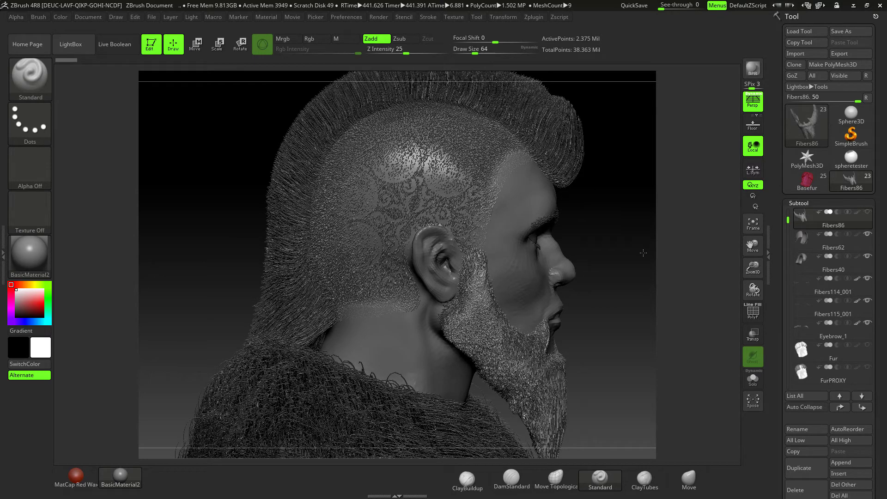
pyautogui.moveTo(626, 224); pyautogui.dragTo(634, 273)
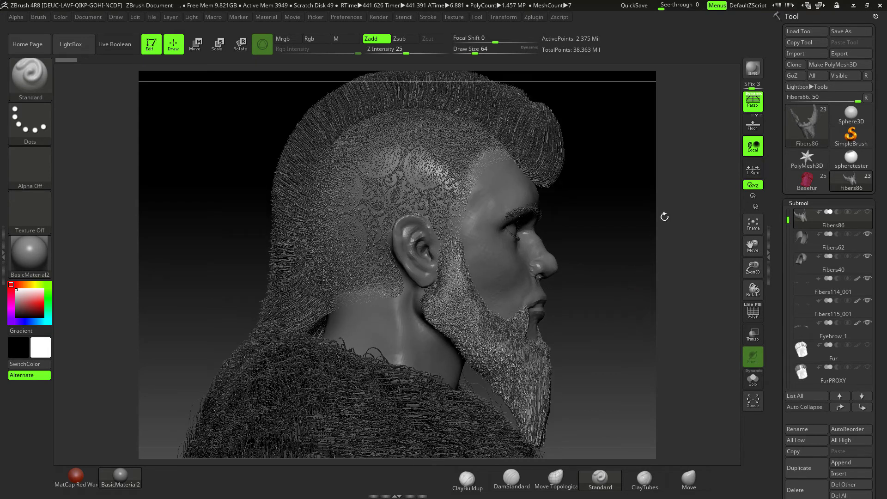
pyautogui.click(753, 68)
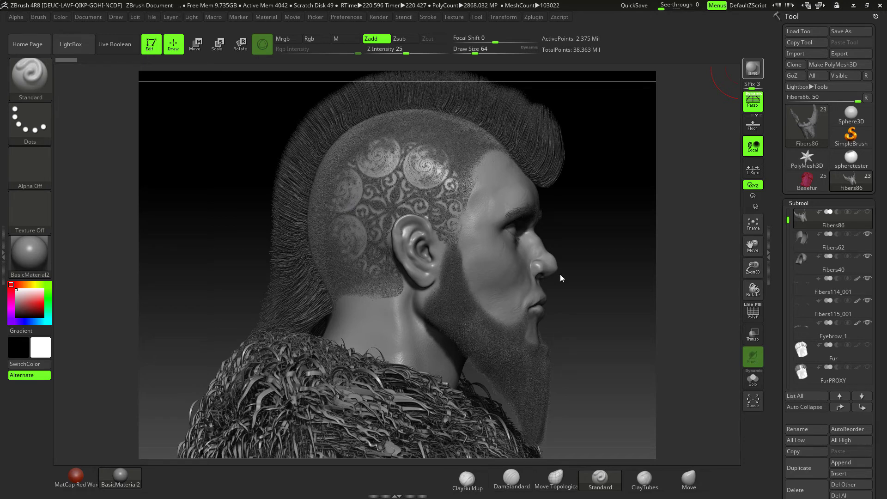
# Display the polyframe colours of the mohawk character's fiber groups in a three-quarter view
pyautogui.moveTo(729, 306); pyautogui.dragTo(664, 279)
pyautogui.click(759, 316)
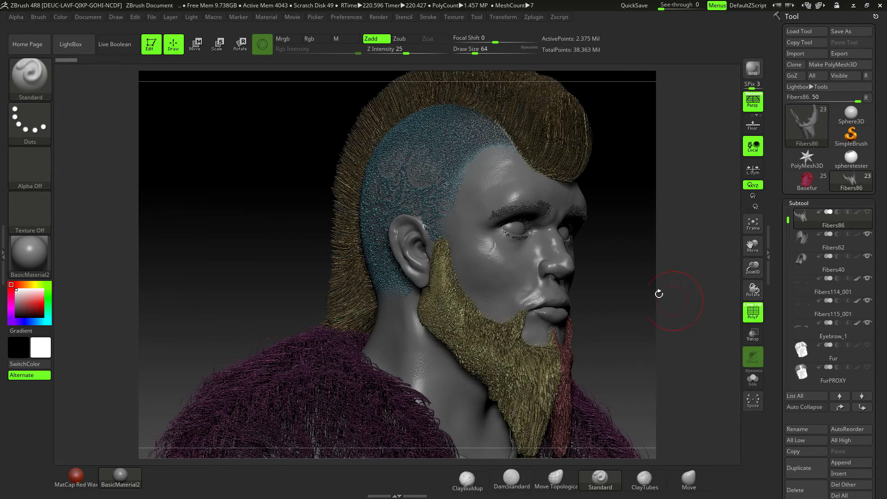
pyautogui.moveTo(634, 293); pyautogui.dragTo(610, 225)
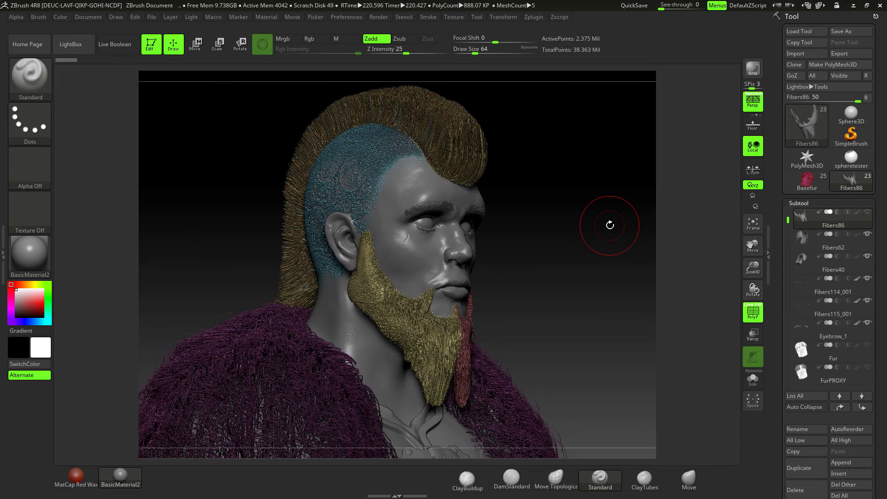